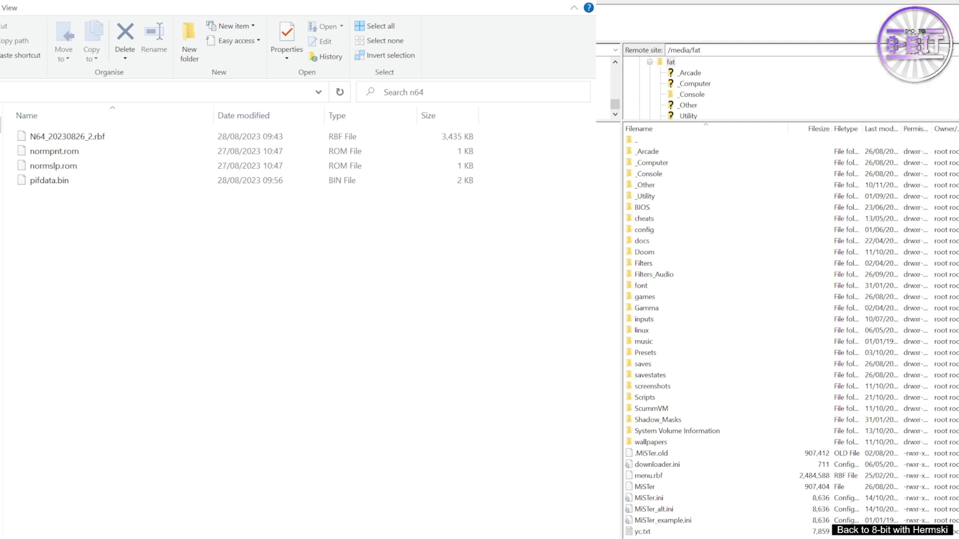
# Step: Select the core file N64_20230826_2.rbf in the local n64 folder
pyautogui.click(644, 297)
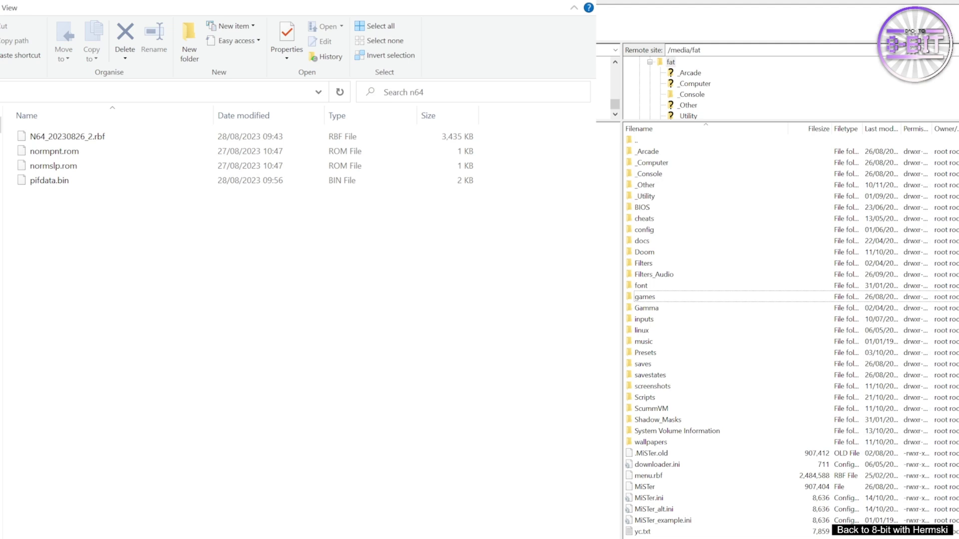
pyautogui.hotkey('alt', 'Tab')
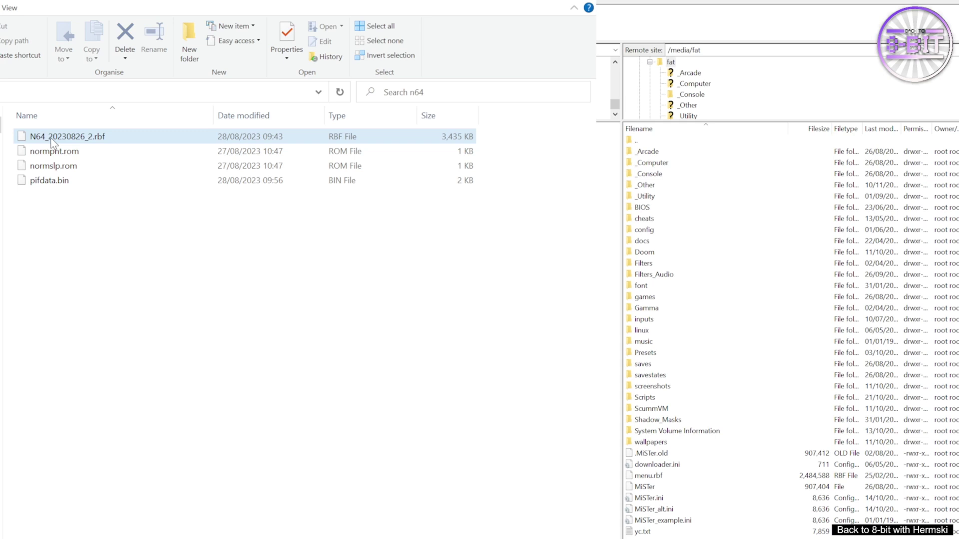
pyautogui.click(51, 138)
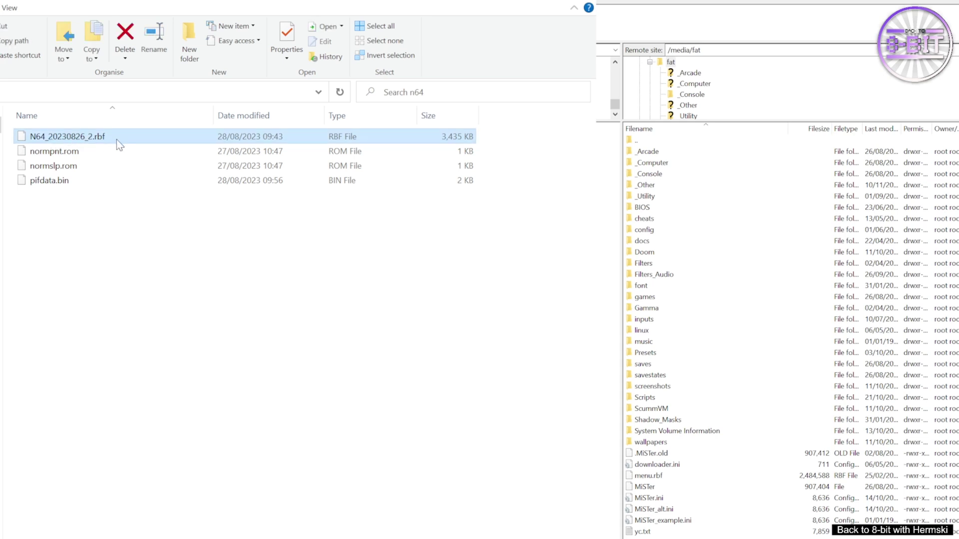
pyautogui.press('Up')
pyautogui.press('Up')
pyautogui.press('Up')
pyautogui.press('Up')
# Step: Open the games folder on the remote site and select its N64 folder
pyautogui.click(645, 297)
pyautogui.doubleClick(634, 297)
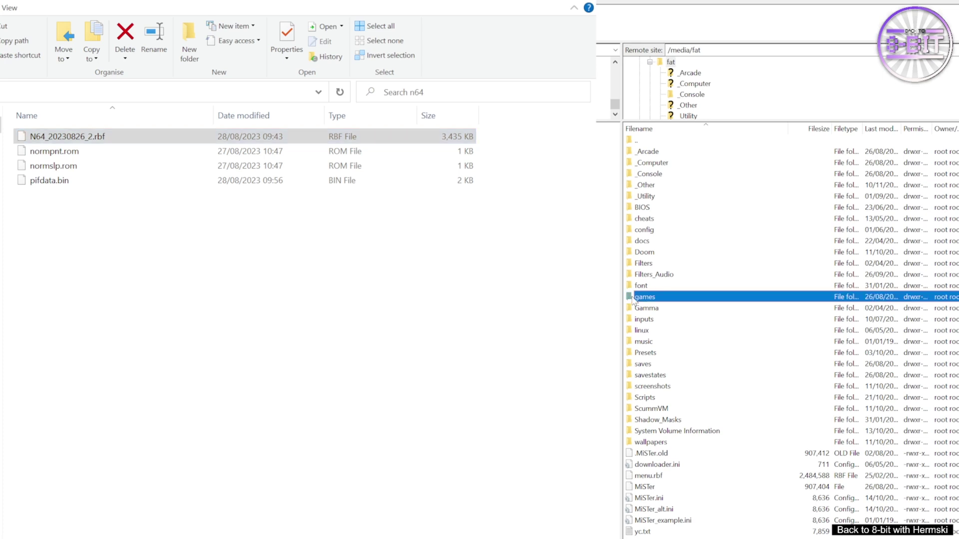
pyautogui.scroll(-11, 669, 350)
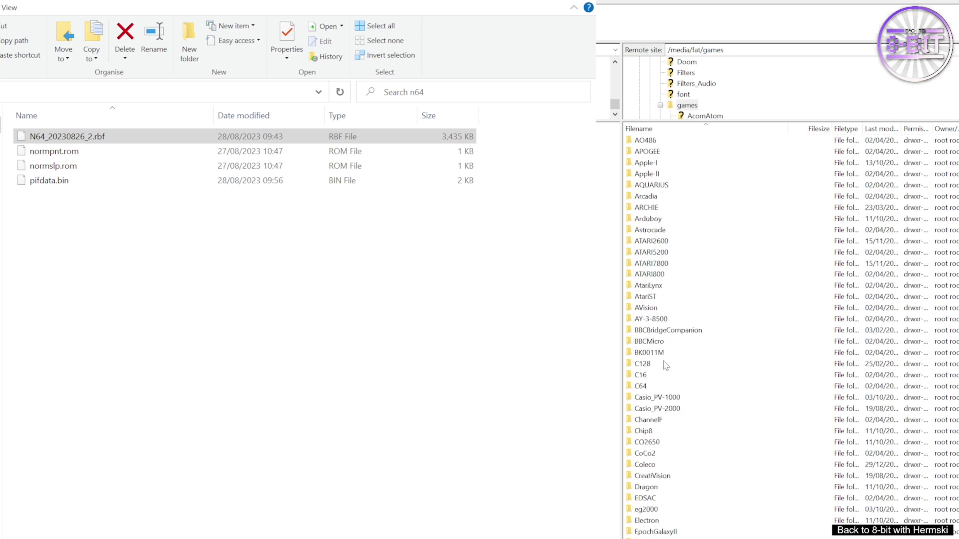
pyautogui.scroll(-8, 675, 364)
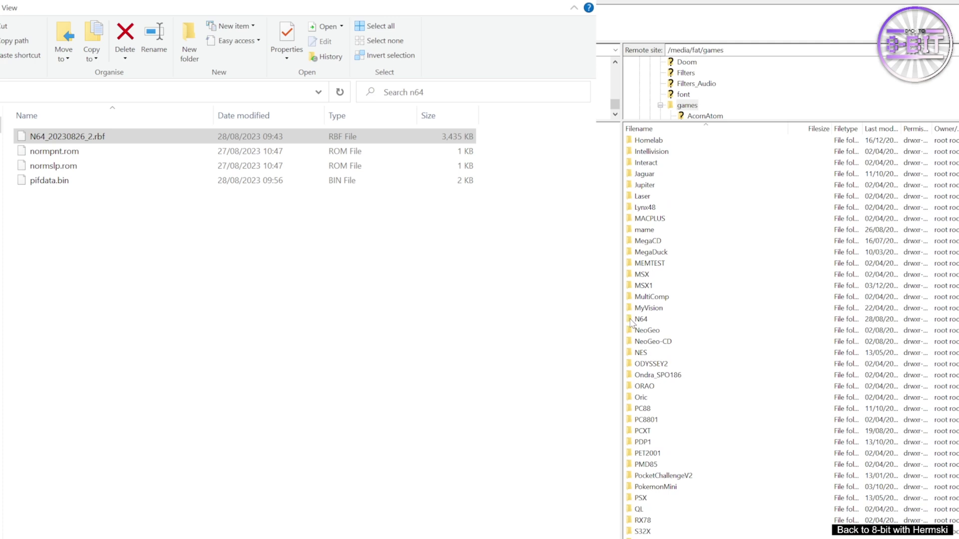
pyautogui.click(631, 322)
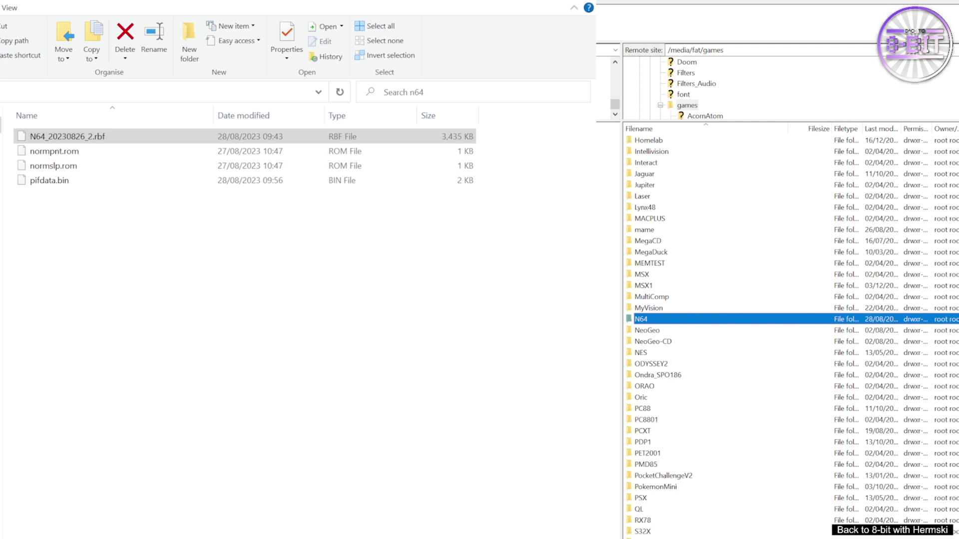
# Step: Rename the local file pifdata.bin as boot.rom
pyautogui.click(54, 344)
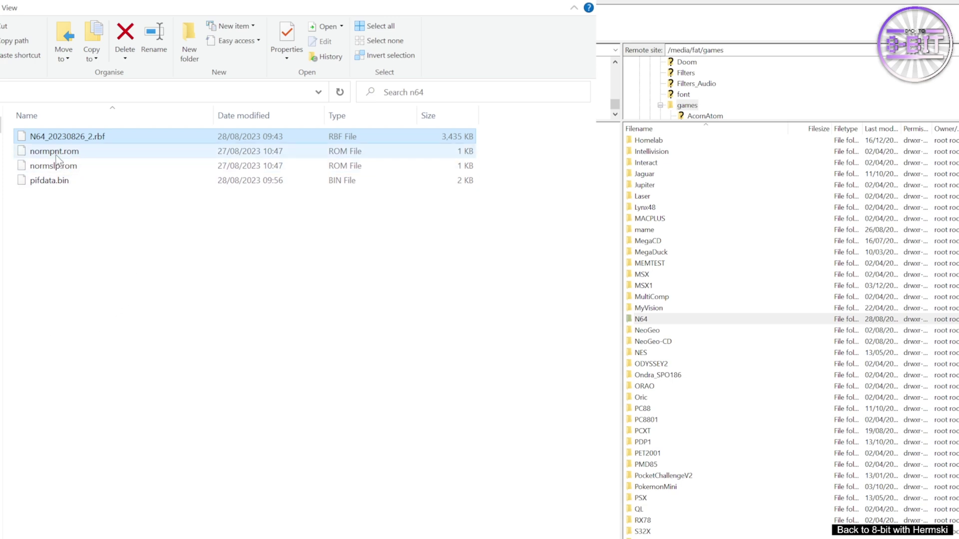
pyautogui.click(39, 227)
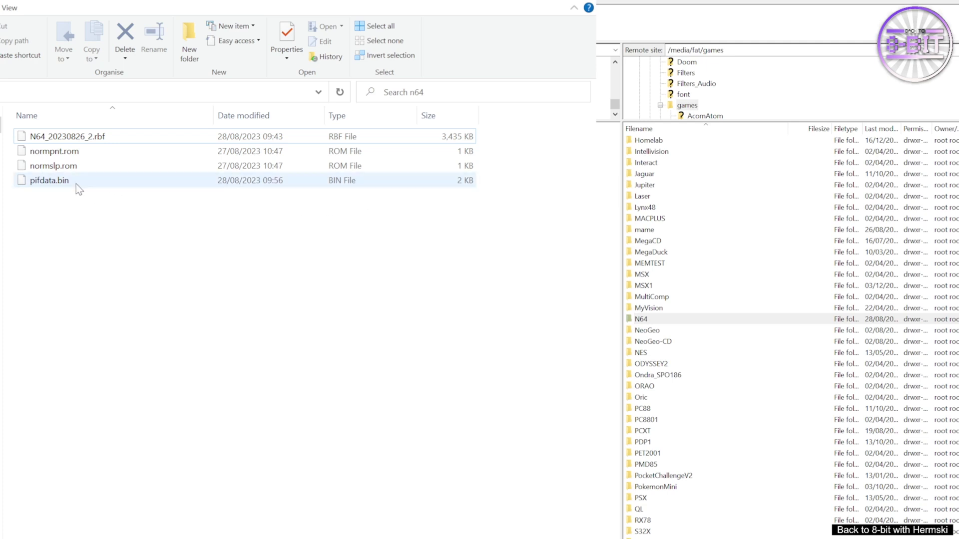
pyautogui.click(61, 185)
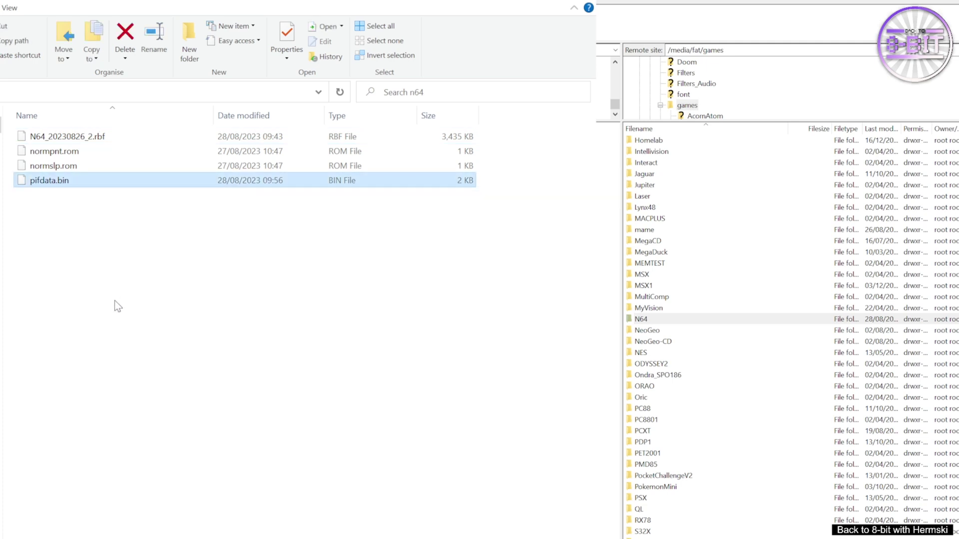
pyautogui.press('F2')
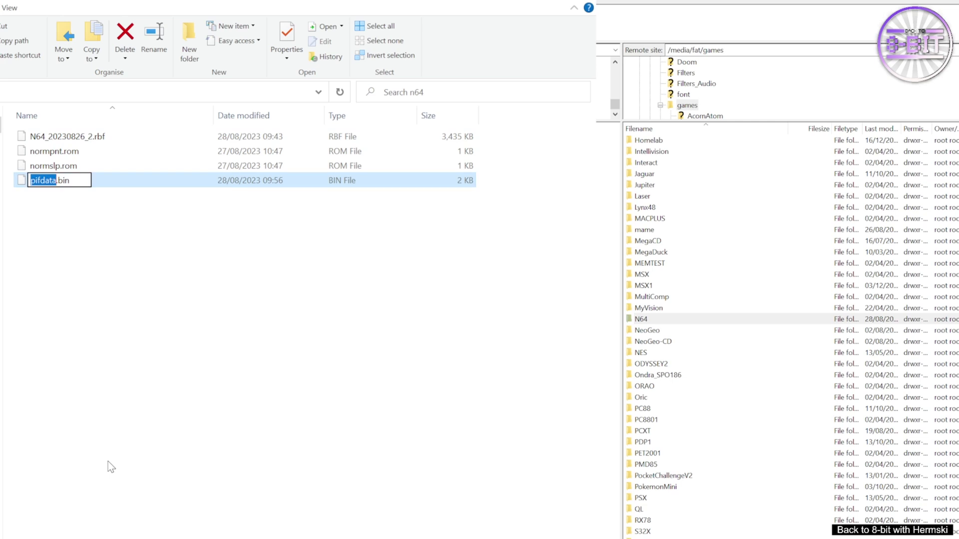
pyautogui.write('boot')
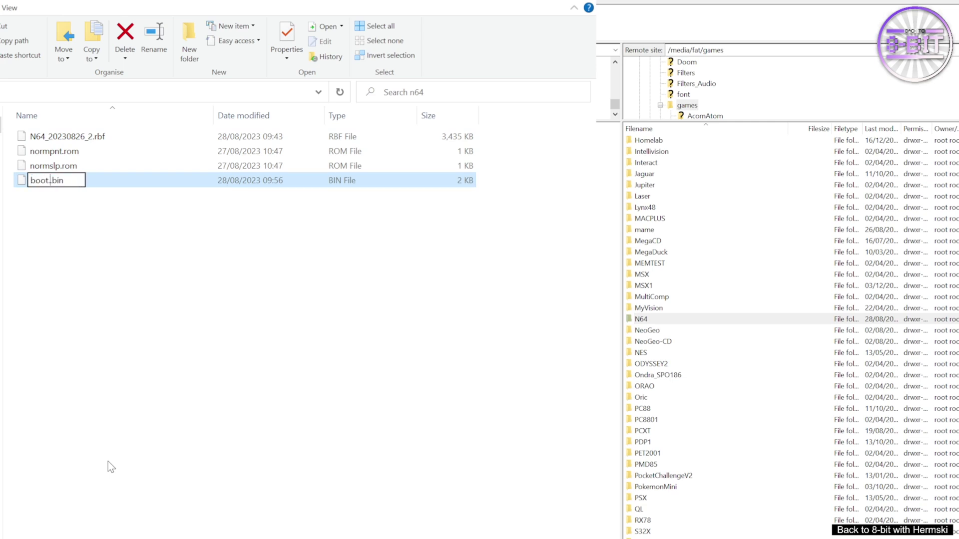
pyautogui.write('.rom')
pyautogui.press('Right')
pyautogui.press('BackSpace')
pyautogui.press('BackSpace')
pyautogui.press('BackSpace')
pyautogui.press('BackSpace')
pyautogui.press('Return')
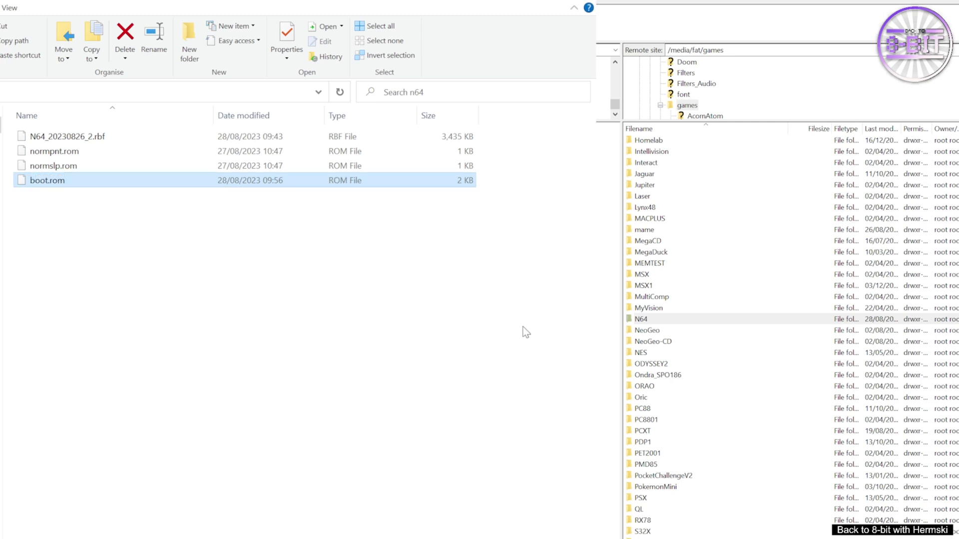
# Step: Upload normpnt.rom, normslp.rom and boot.rom together into the remote N64 folder under games
pyautogui.click(60, 153)
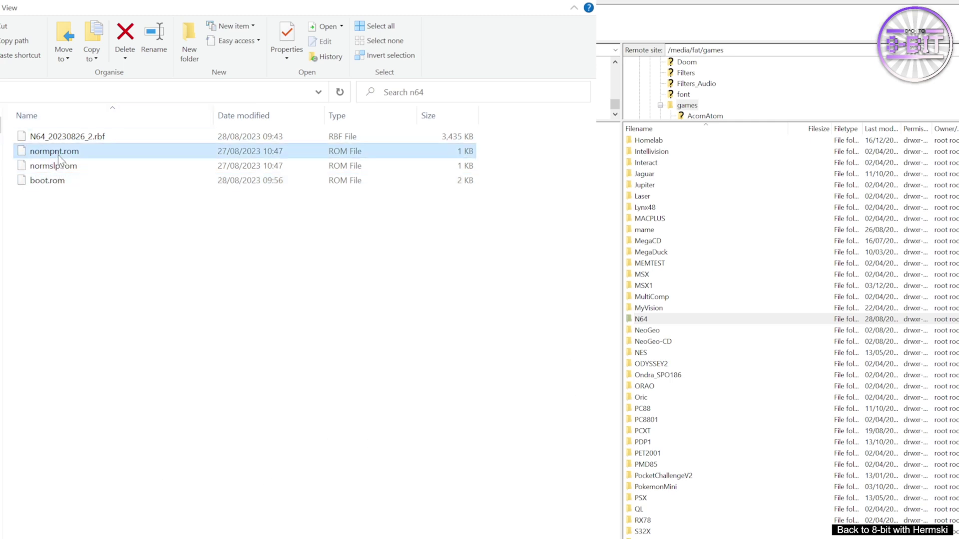
pyautogui.keyDown('shift'); pyautogui.click(54, 183); pyautogui.keyUp('shift')
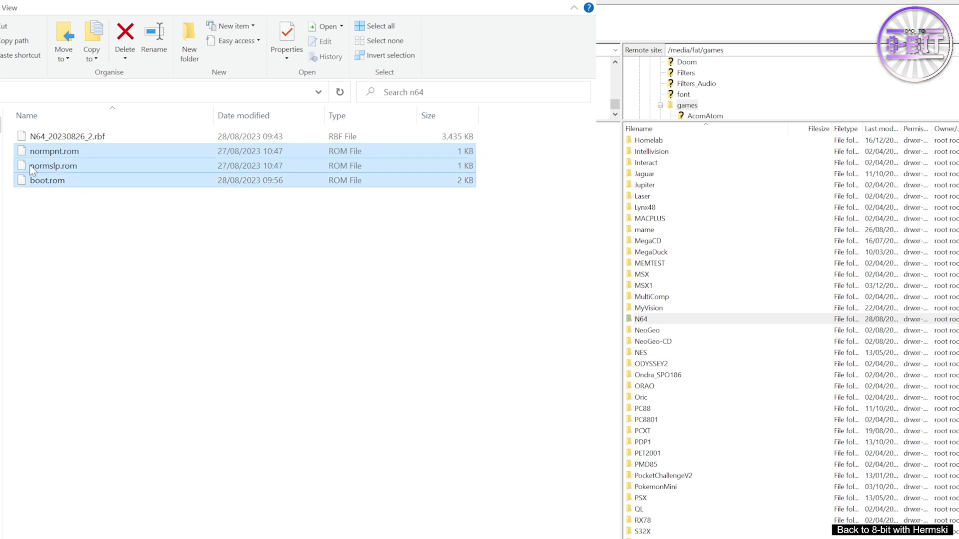
pyautogui.moveTo(31, 165); pyautogui.dragTo(641, 319)
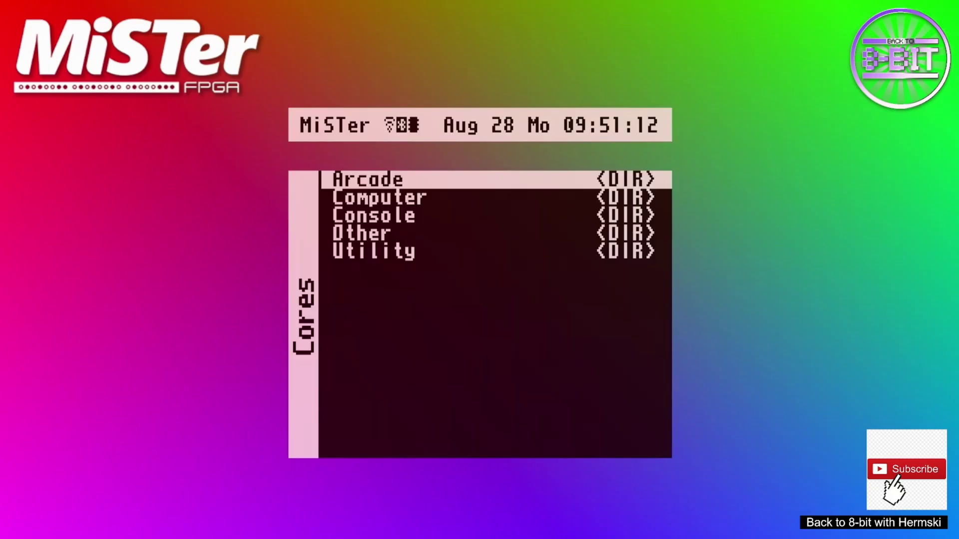
# Step: Switch to the MiSTer, open the Console core directory and highlight the N64 core
pyautogui.press('Down')
pyautogui.press('Down')
pyautogui.press('Return')
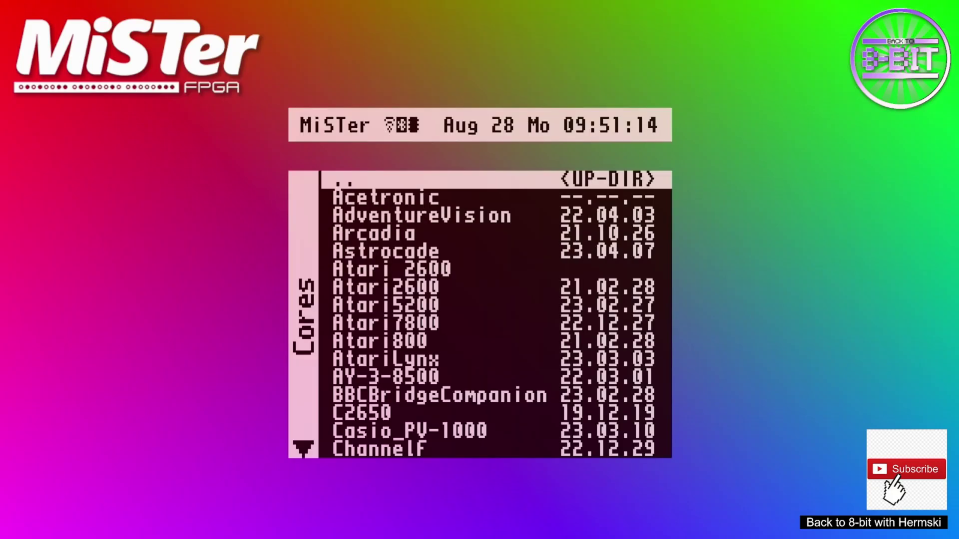
pyautogui.press('n')
pyautogui.press('Down')
pyautogui.press('Down')
pyautogui.press('Down')
pyautogui.press('Down')
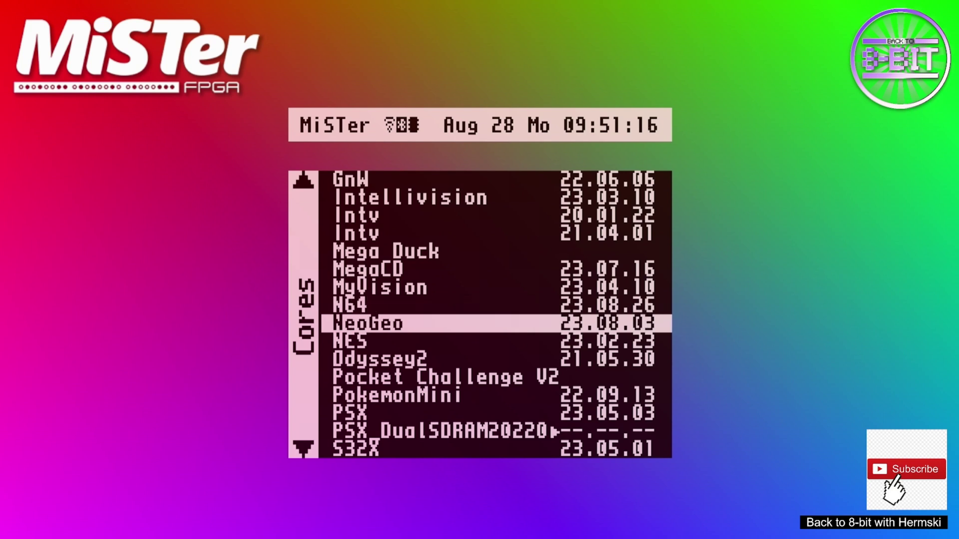
pyautogui.press('Up')
pyautogui.press('Up')
pyautogui.press('Up')
pyautogui.press('Up')
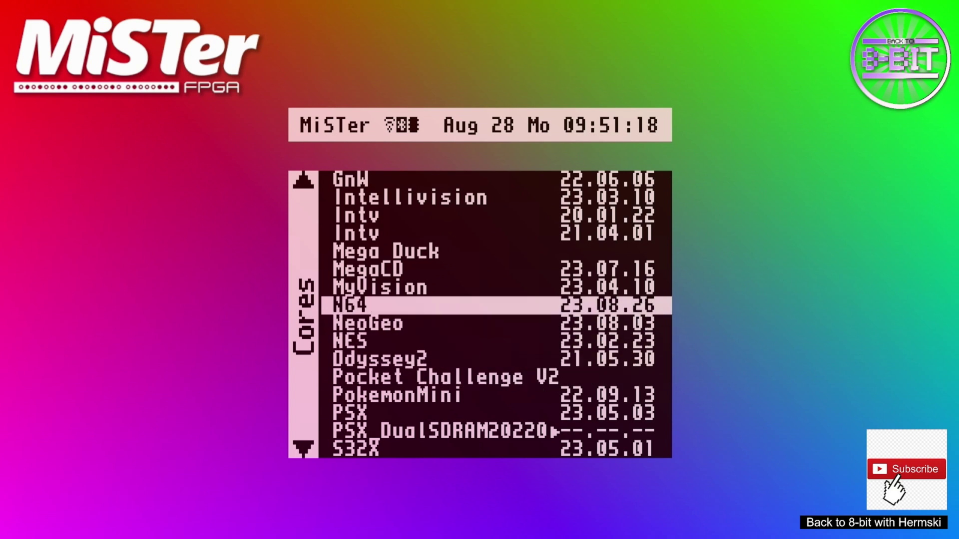